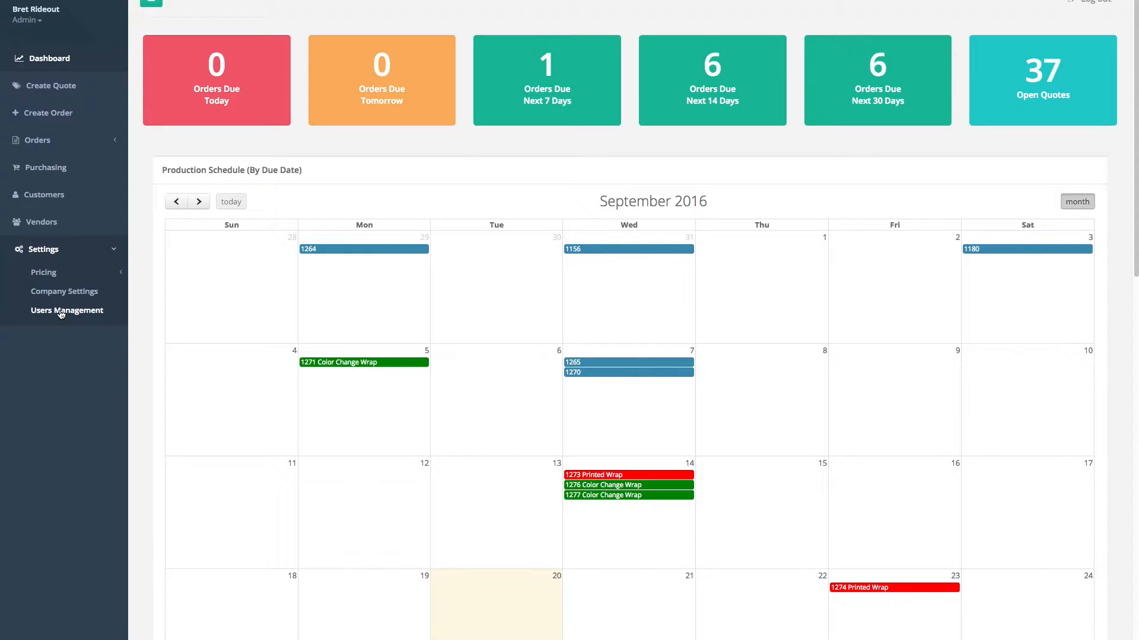
- Open the Users Management list and start adding a new sales user
{"action": "left_click", "coordinate": [82, 312]}
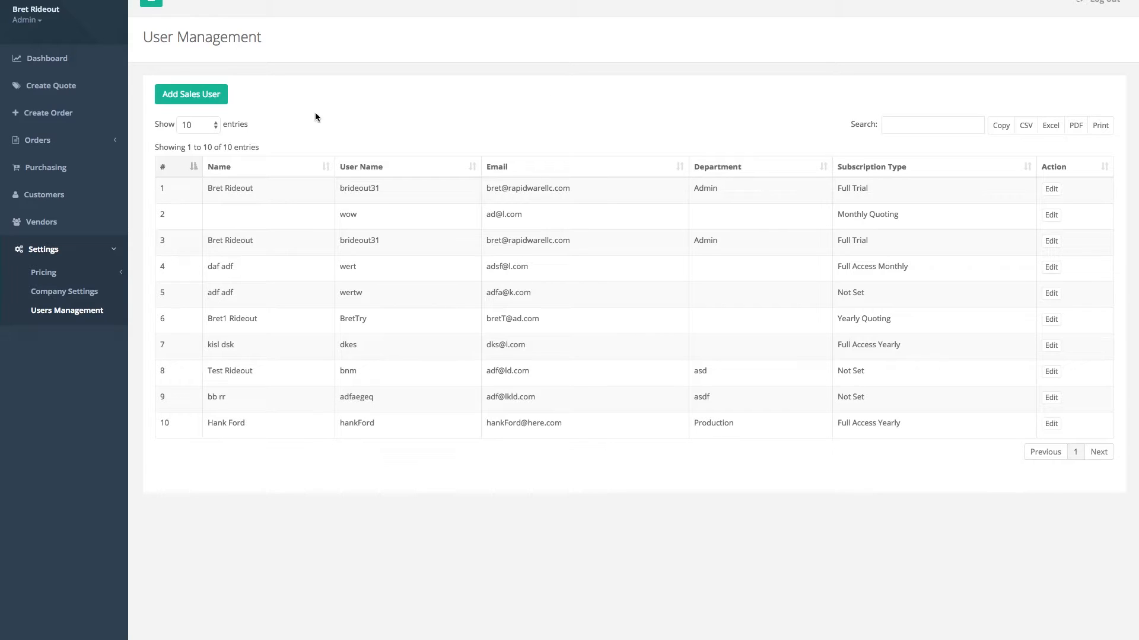
{"action": "left_click", "coordinate": [203, 104]}
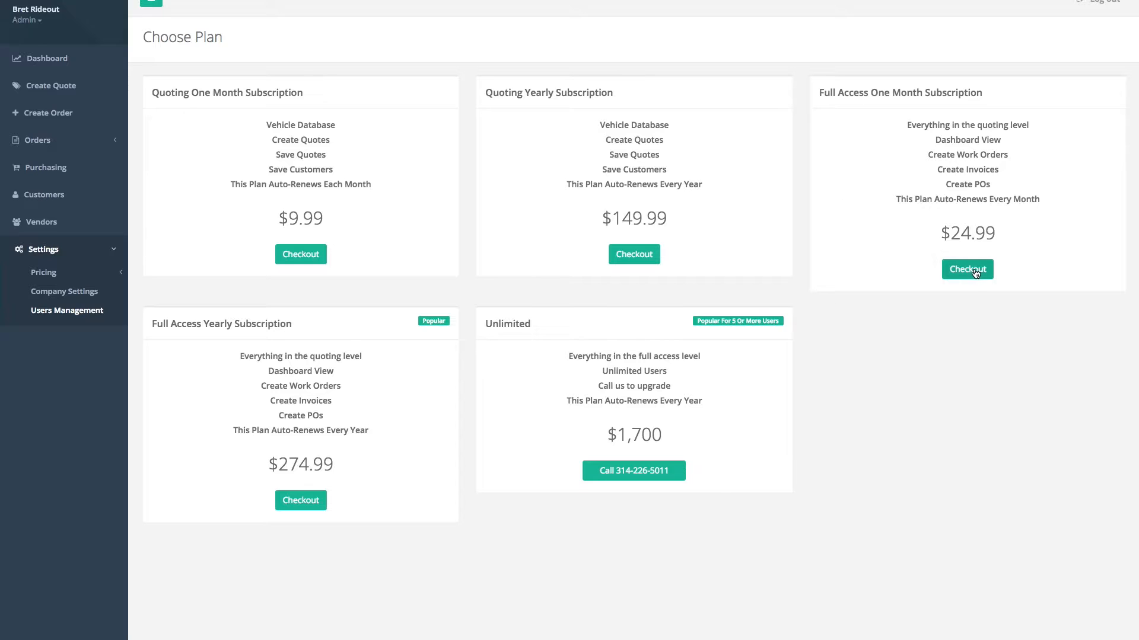
- Continue from the plan choice to the blank Add New User form
{"action": "key", "text": "super+Left"}
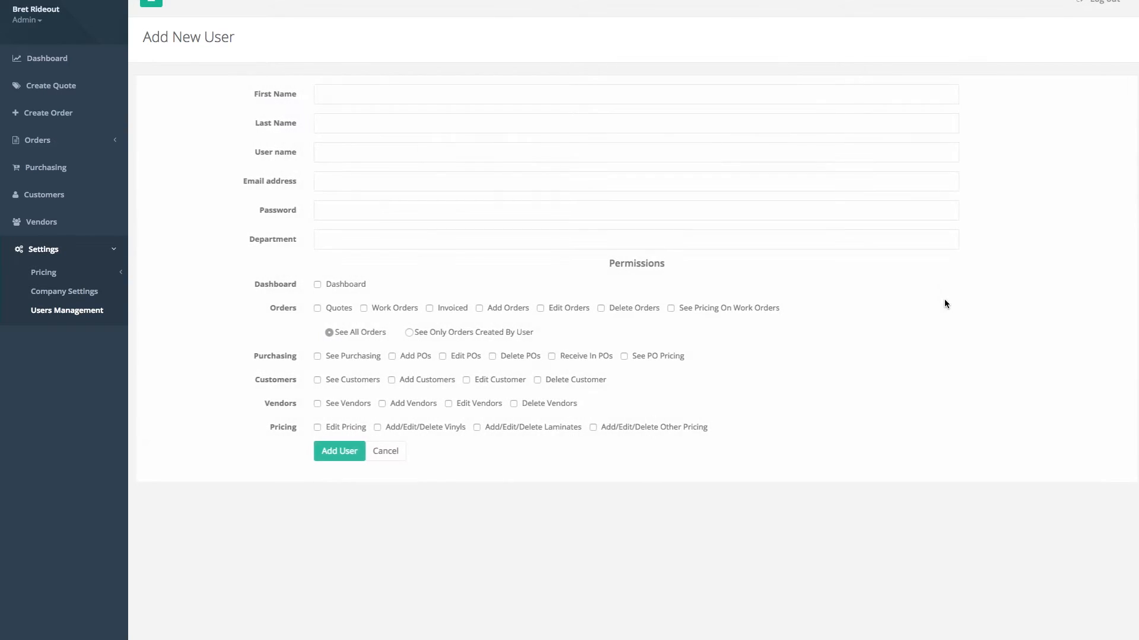
- Enter the new user's first name, last name and username
{"action": "left_click", "coordinate": [369, 97]}
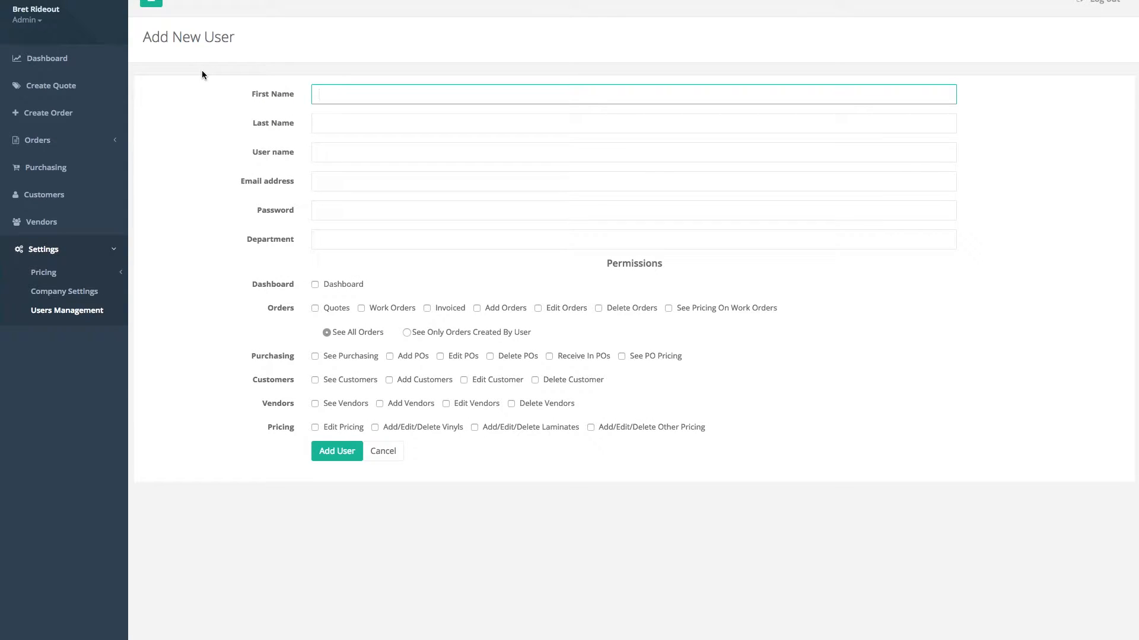
{"action": "key", "text": "Tab"}
{"action": "key", "text": "Tab"}
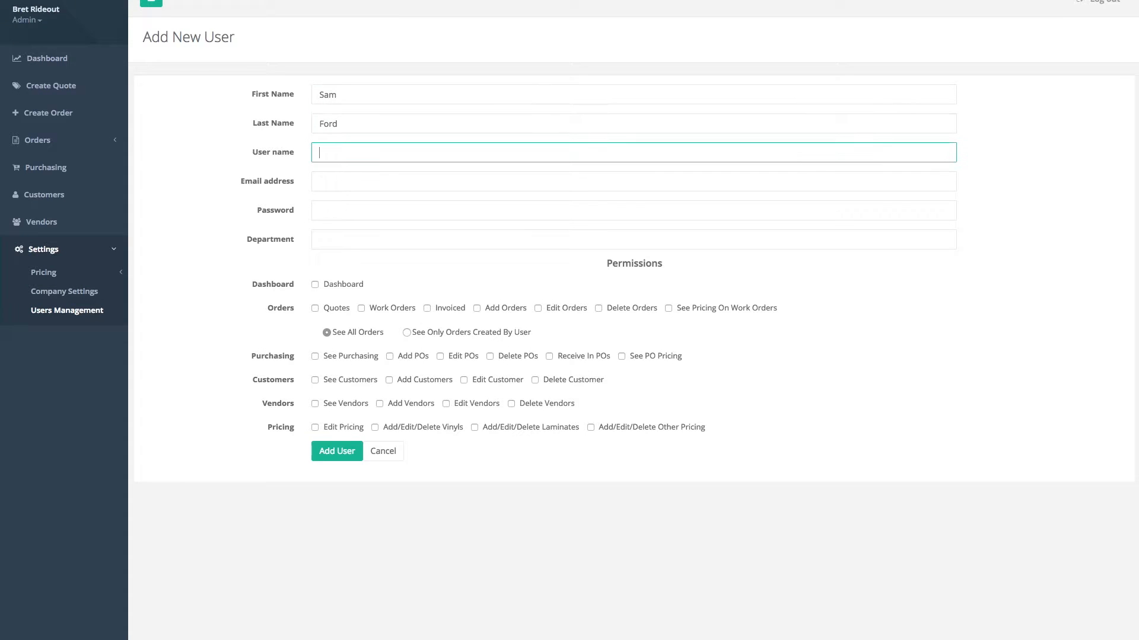
- Fill in the user's e-mail address and password, and set the department to Production
{"action": "key", "text": "Tab"}
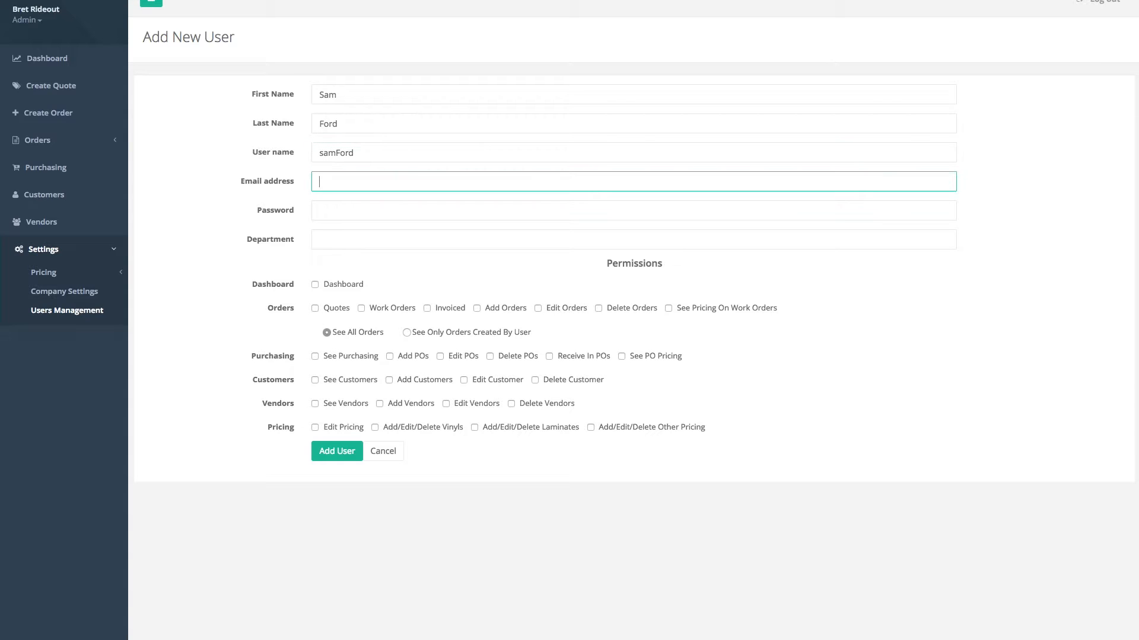
{"action": "key", "text": "Tab"}
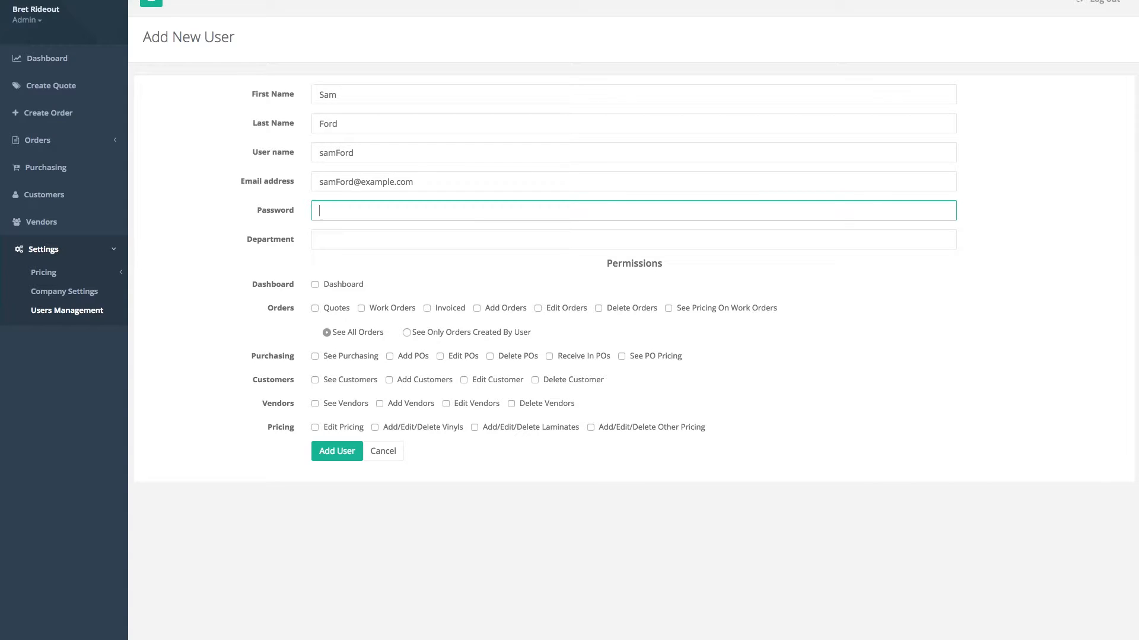
{"action": "type", "text": "•••••••"}
{"action": "key", "text": "Tab"}
{"action": "type", "text": "Production"}
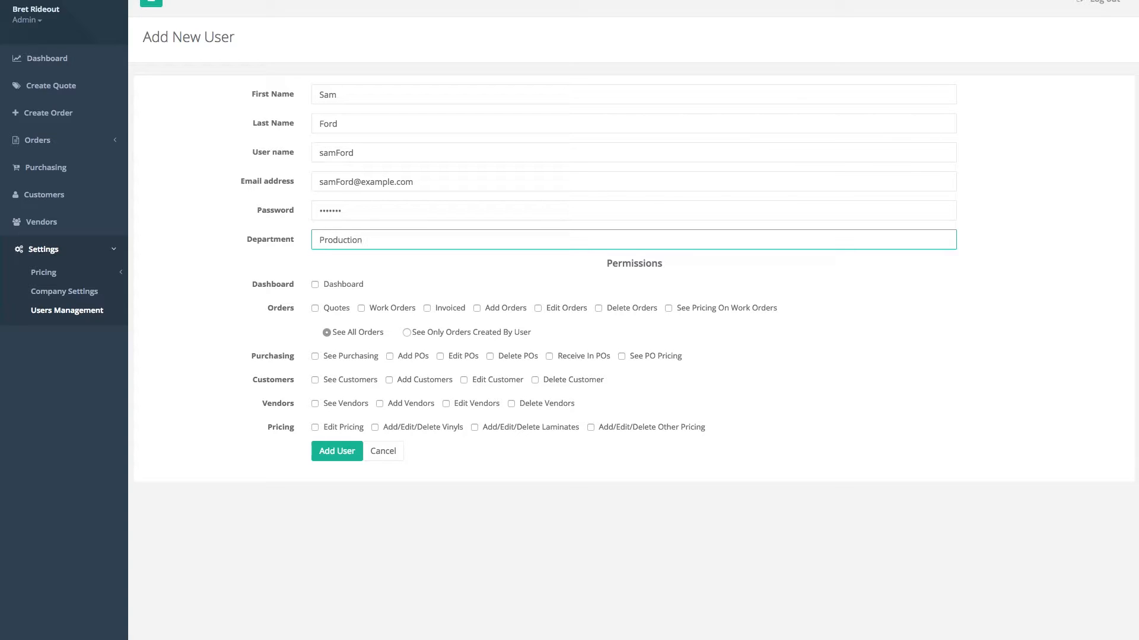
{"action": "left_click", "coordinate": [214, 289]}
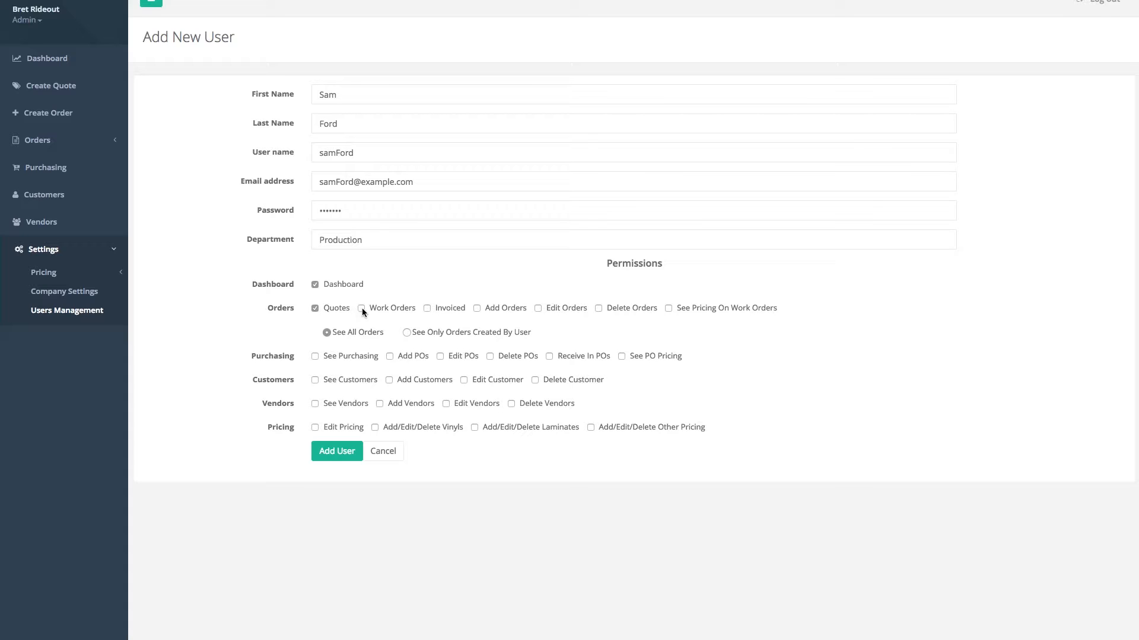
- Grant Invoiced, Edit Orders and See Pricing On Work Orders, limited to orders the user created
{"action": "left_click", "coordinate": [427, 309]}
{"action": "left_click", "coordinate": [537, 308]}
{"action": "left_click", "coordinate": [667, 308]}
{"action": "left_click", "coordinate": [407, 332]}
- Grant See/Add Customers, See/Edit Vendors and Edit Pricing, then create the user account
{"action": "left_click", "coordinate": [315, 380]}
{"action": "left_click", "coordinate": [389, 380]}
{"action": "left_click", "coordinate": [315, 404]}
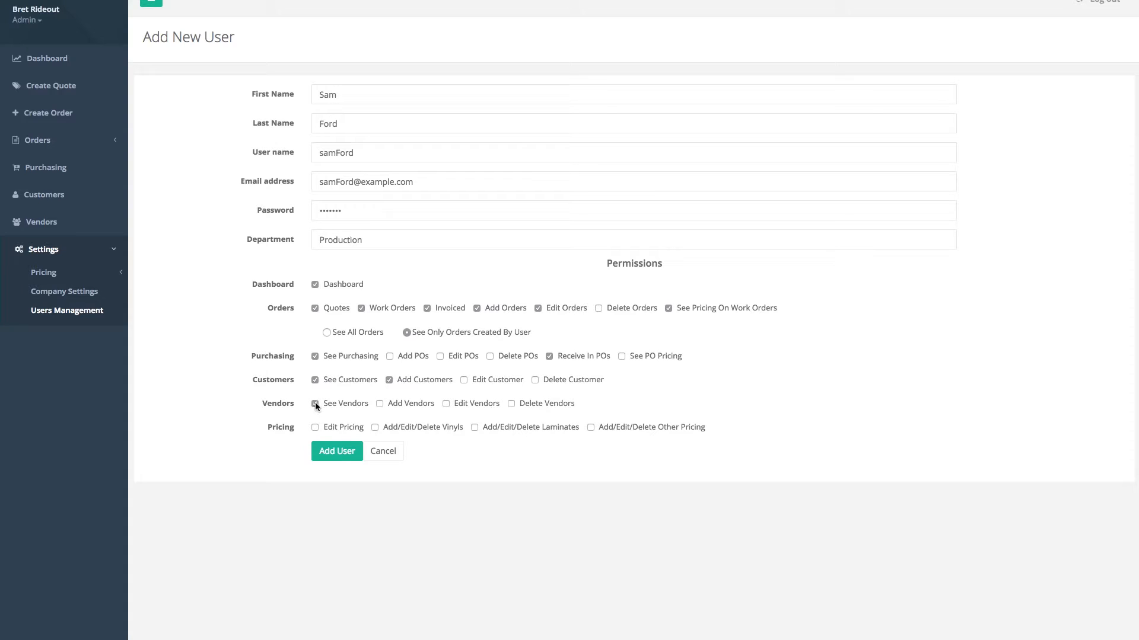
{"action": "left_click", "coordinate": [380, 404]}
{"action": "left_click", "coordinate": [315, 427]}
{"action": "left_click", "coordinate": [335, 455]}
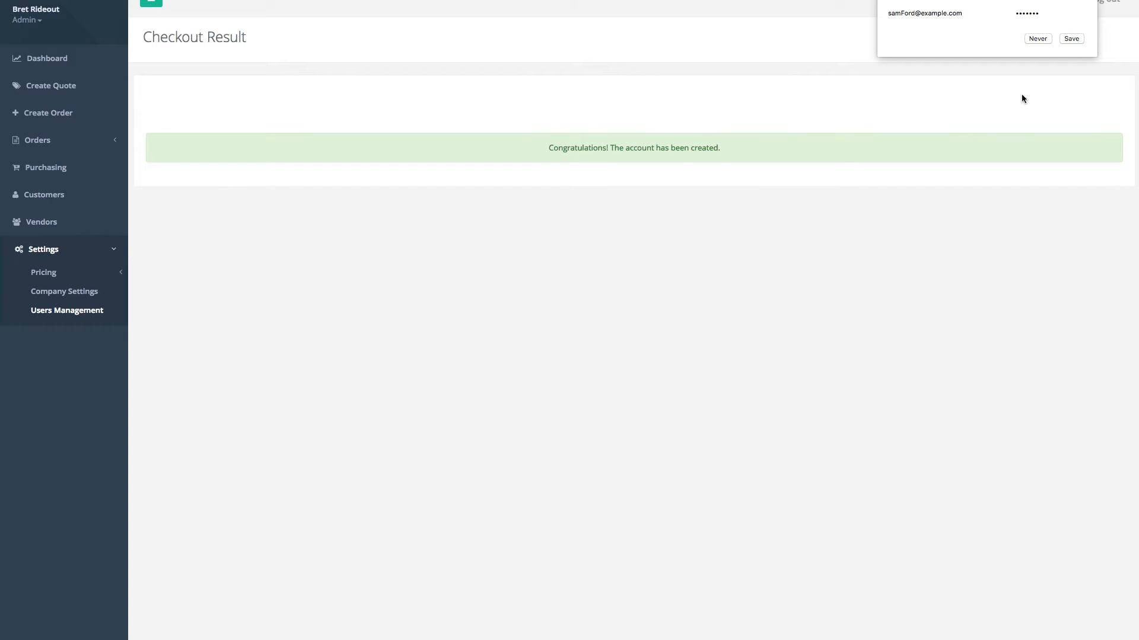
- Decline the browser's offer to save the new user's password
{"action": "left_click", "coordinate": [1037, 38]}
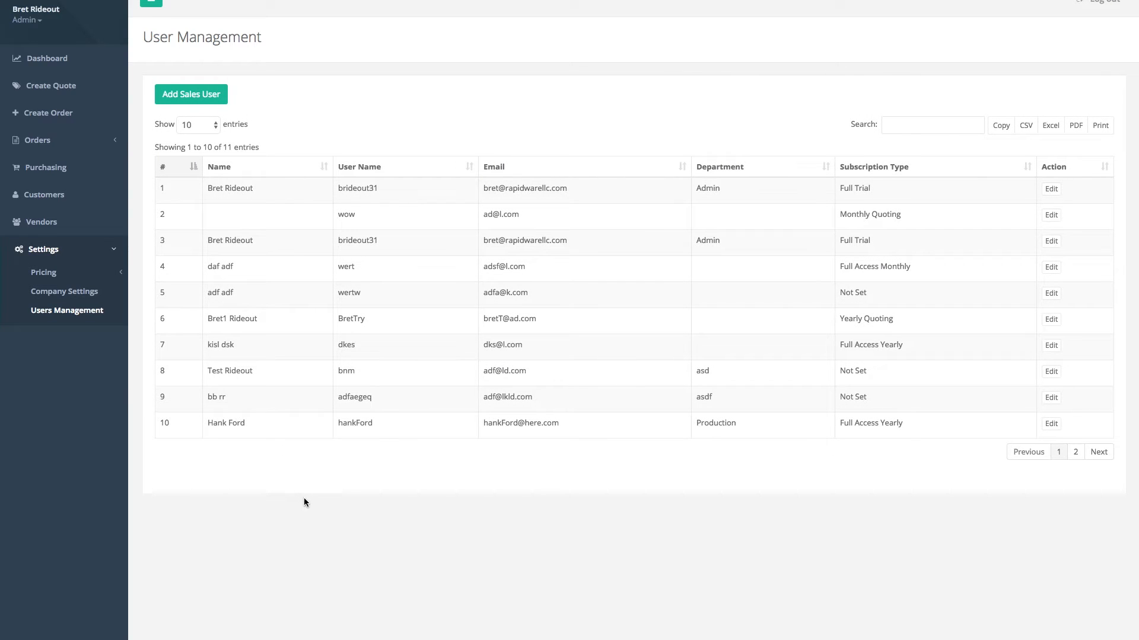
- Go to page 2 of the user list to find the new Production user
{"action": "left_click", "coordinate": [1076, 452]}
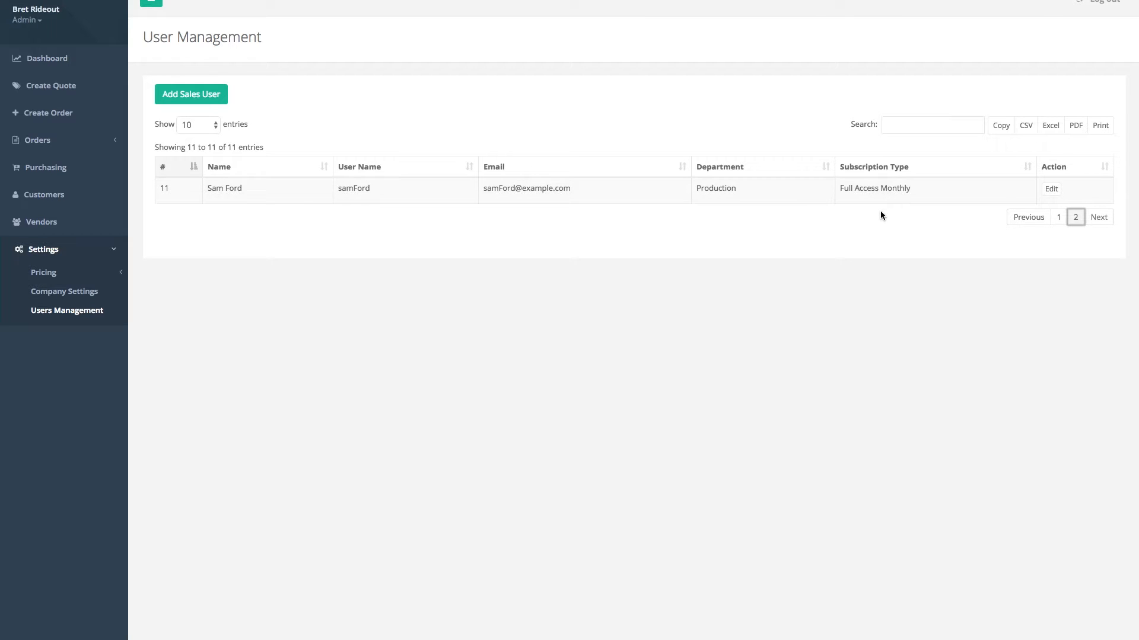
- Open the Edit User page for the new Production user in entry 11
{"action": "left_click", "coordinate": [1050, 190]}
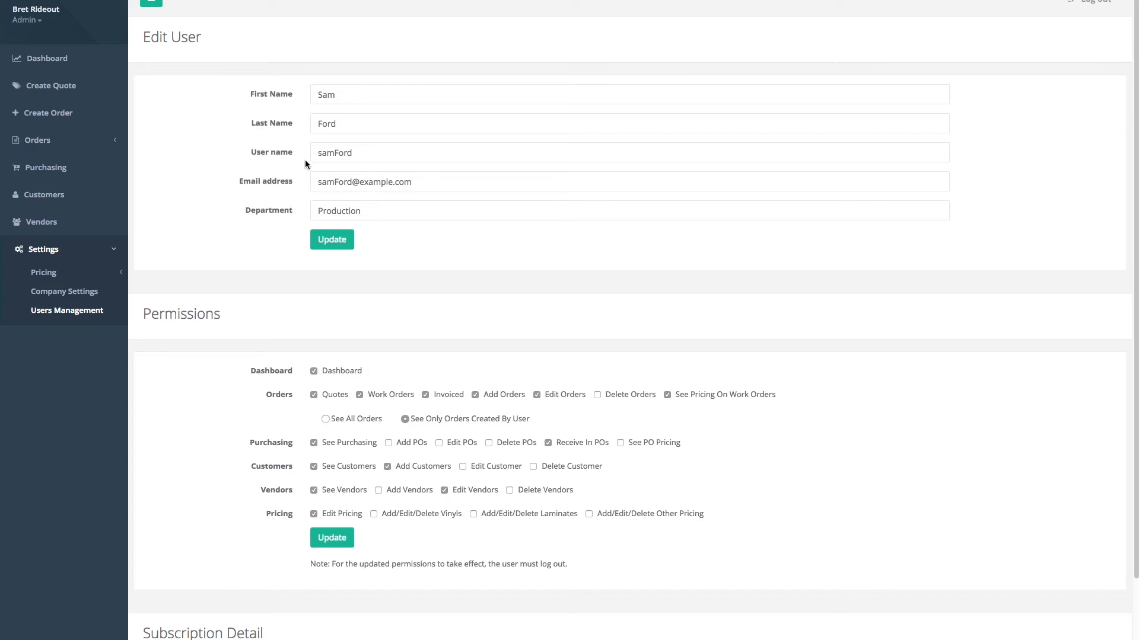
- Save the user's permissions with Add/Edit/Delete Vinyls enabled and dismiss the User Updated message
{"action": "left_click_drag", "start_coordinate": [1135, 199], "coordinate": [1128, 313]}
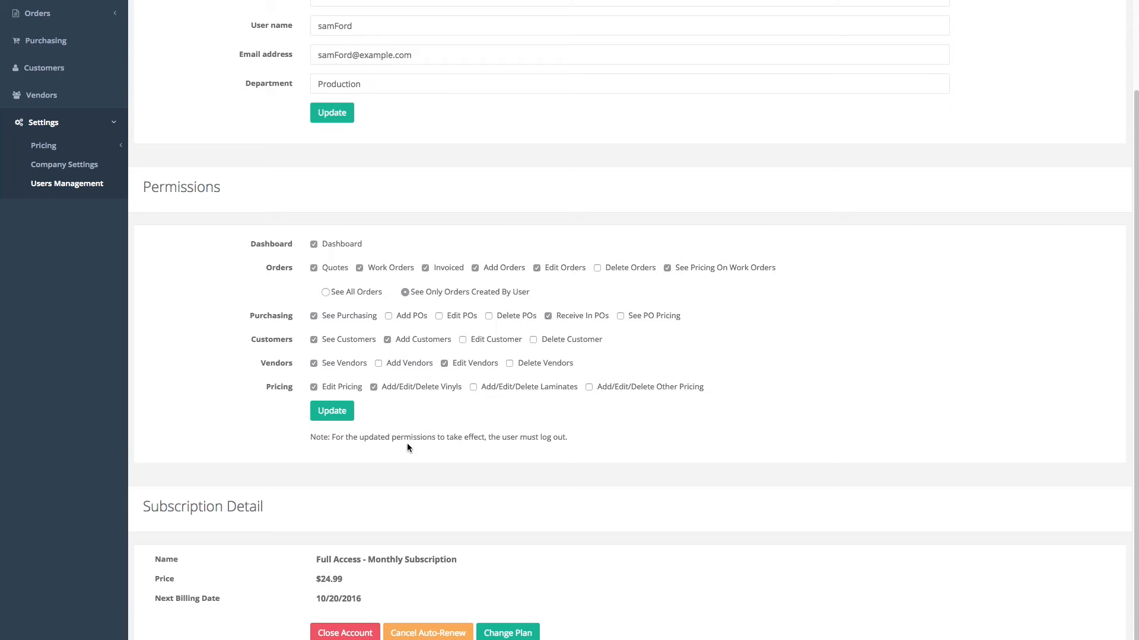
{"action": "left_click", "coordinate": [332, 413]}
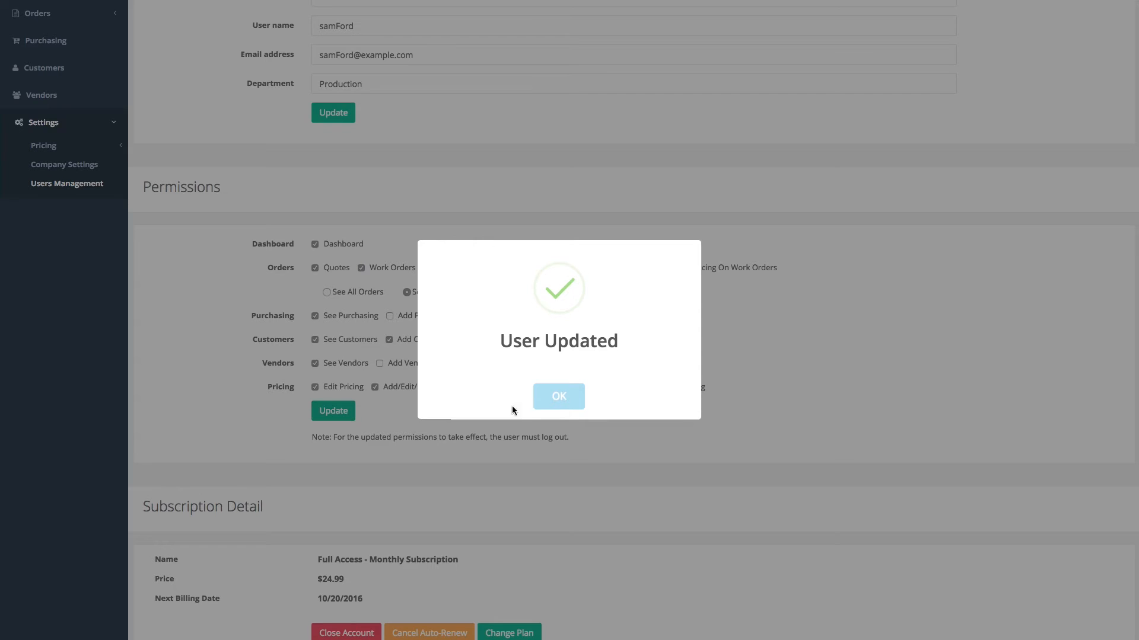
{"action": "left_click", "coordinate": [559, 397]}
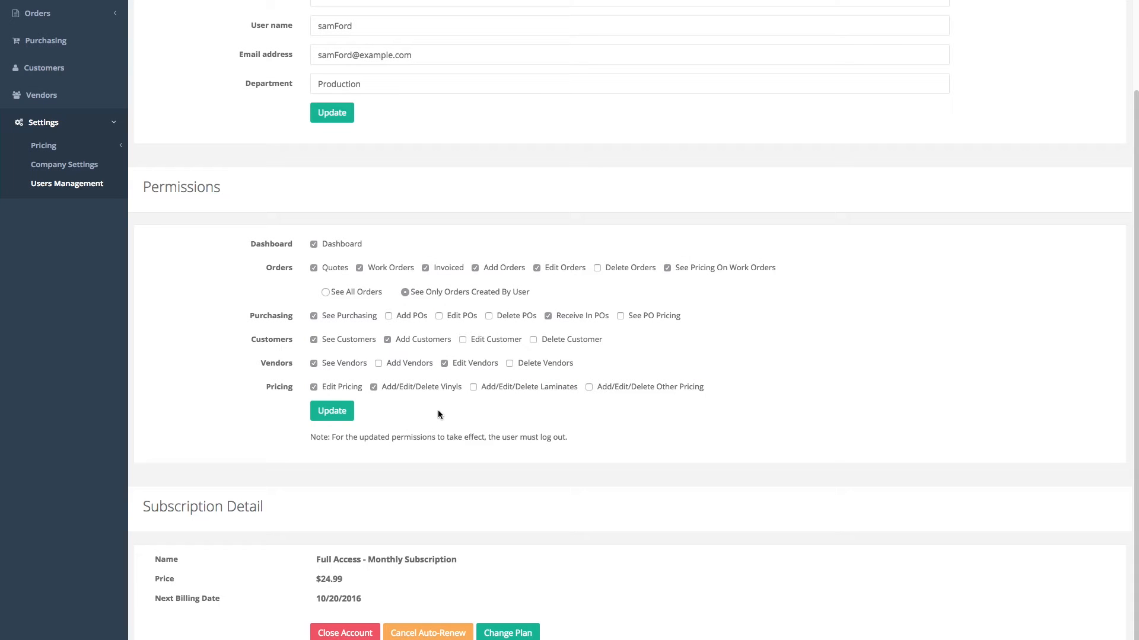
- Remove Add/Edit/Delete Vinyls, switch to See All Orders, and save the permissions
{"action": "left_click", "coordinate": [374, 388]}
{"action": "left_click", "coordinate": [323, 292]}
{"action": "left_click", "coordinate": [318, 411]}
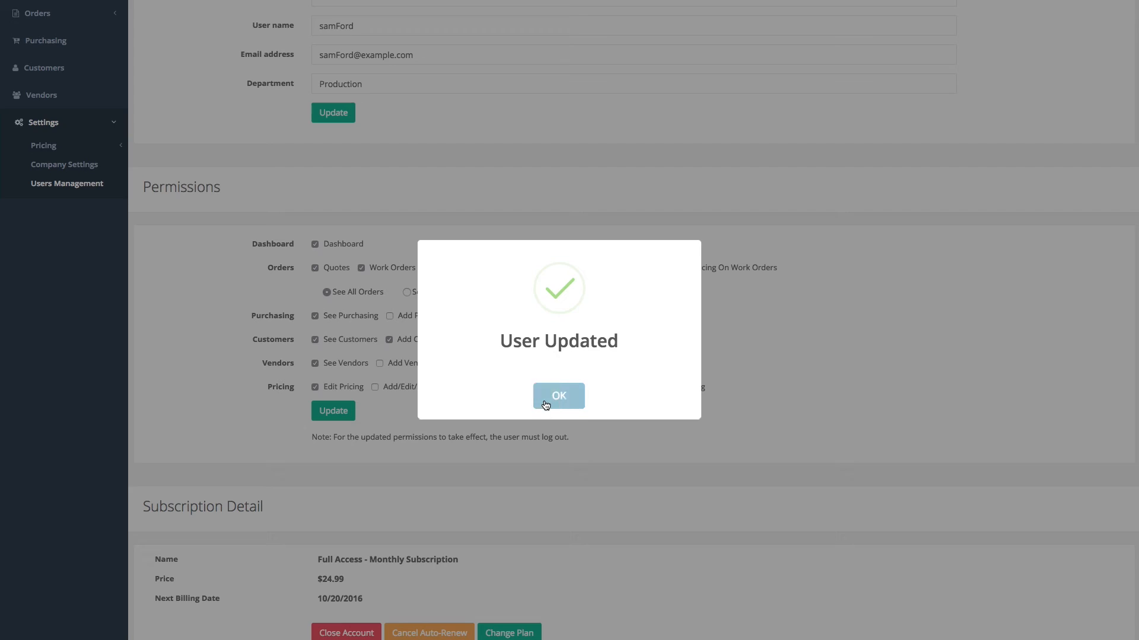
{"action": "left_click", "coordinate": [545, 404]}
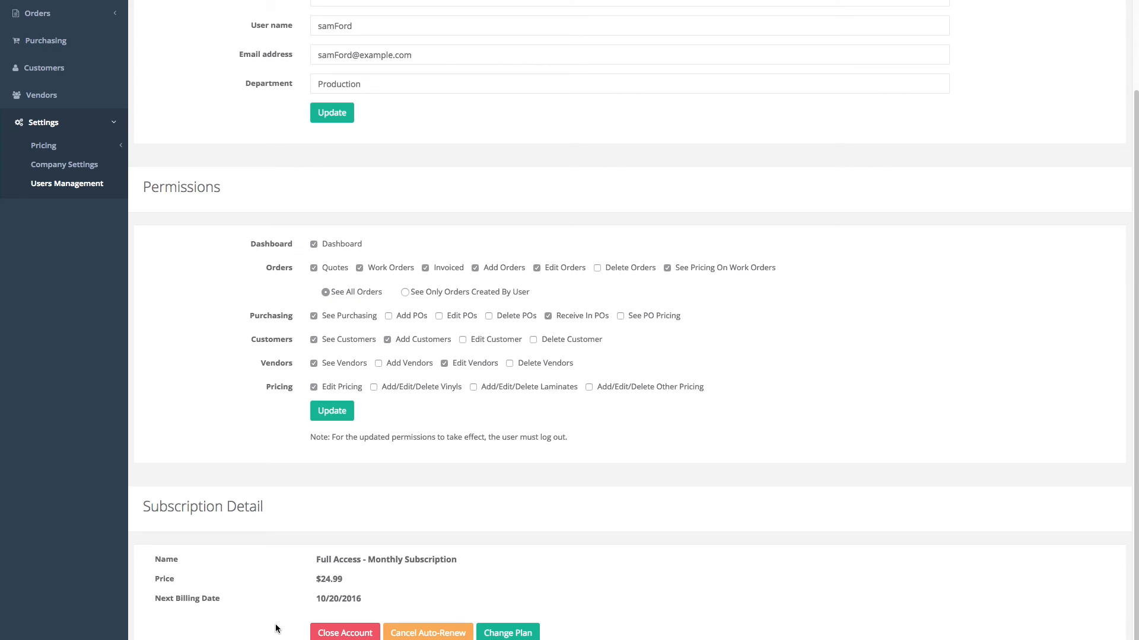
- Purchase the $274.99 Full Access Yearly subscription plan for the user
{"action": "left_click", "coordinate": [515, 632]}
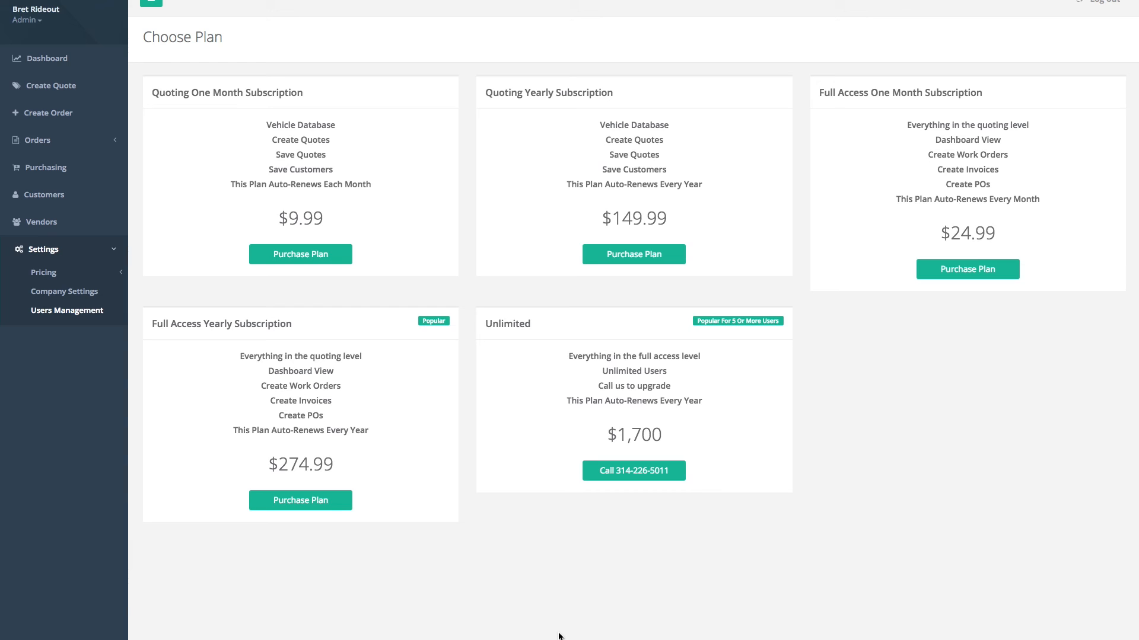
{"action": "left_click", "coordinate": [282, 502]}
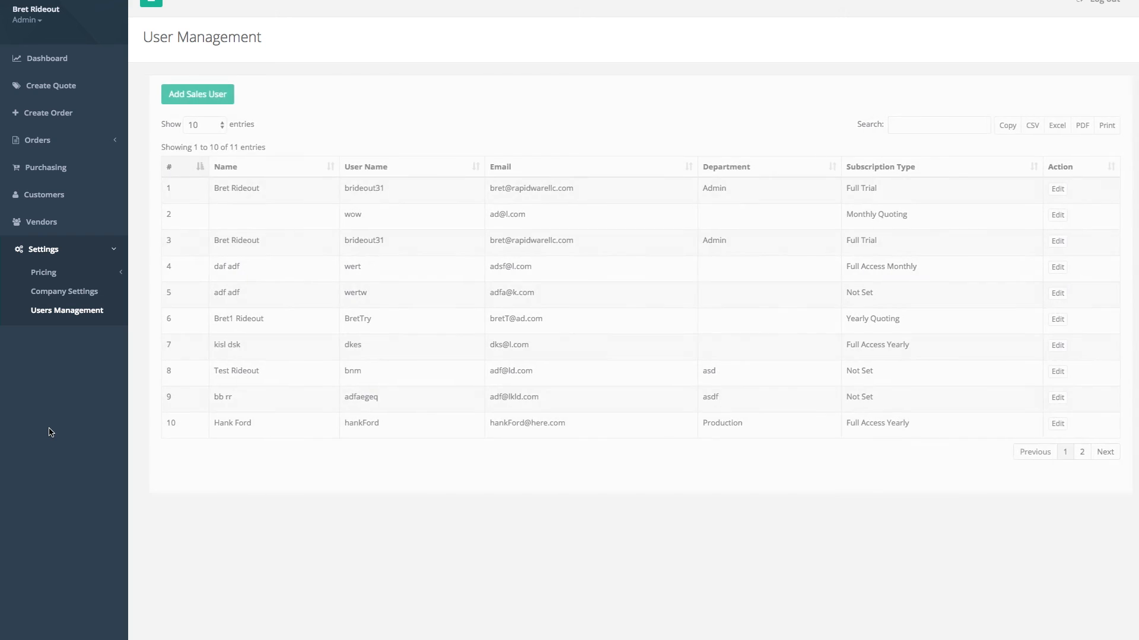
- Go to page 2 of the user list to confirm the Production user's Full Access Yearly subscription
{"action": "left_click", "coordinate": [1076, 453]}
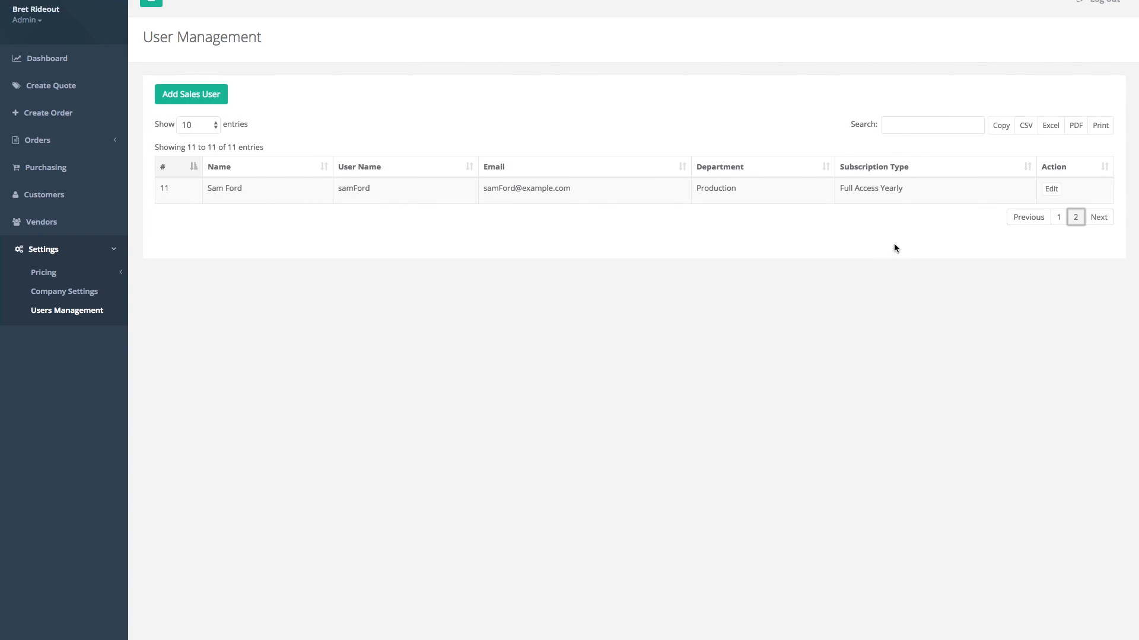